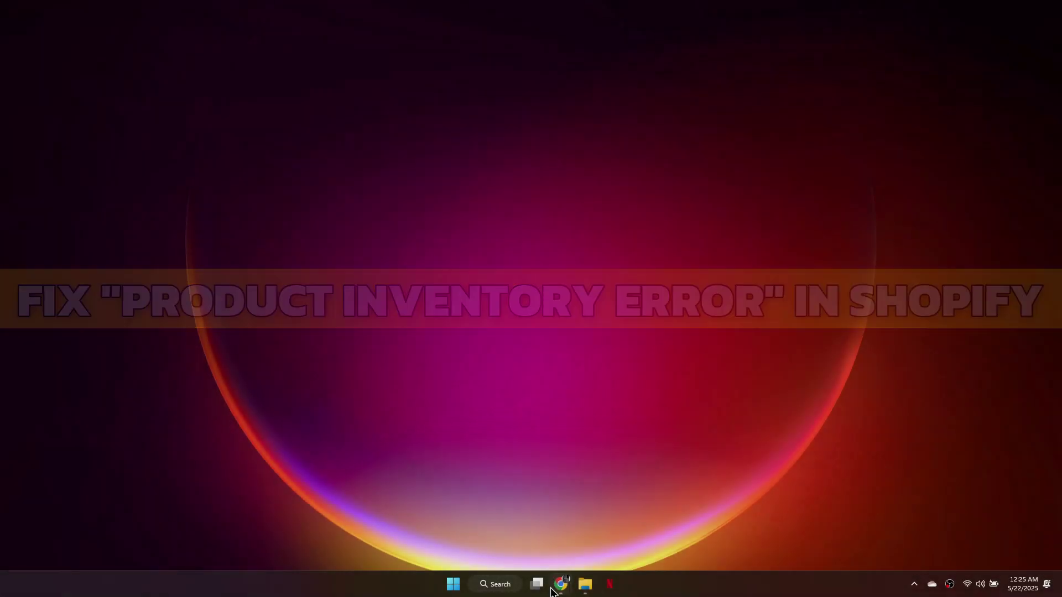
- Bring the Chrome window with the 'My Store - Home - Shopify' admin page to the front
mouse_move(560, 586)
left_click(619, 530)
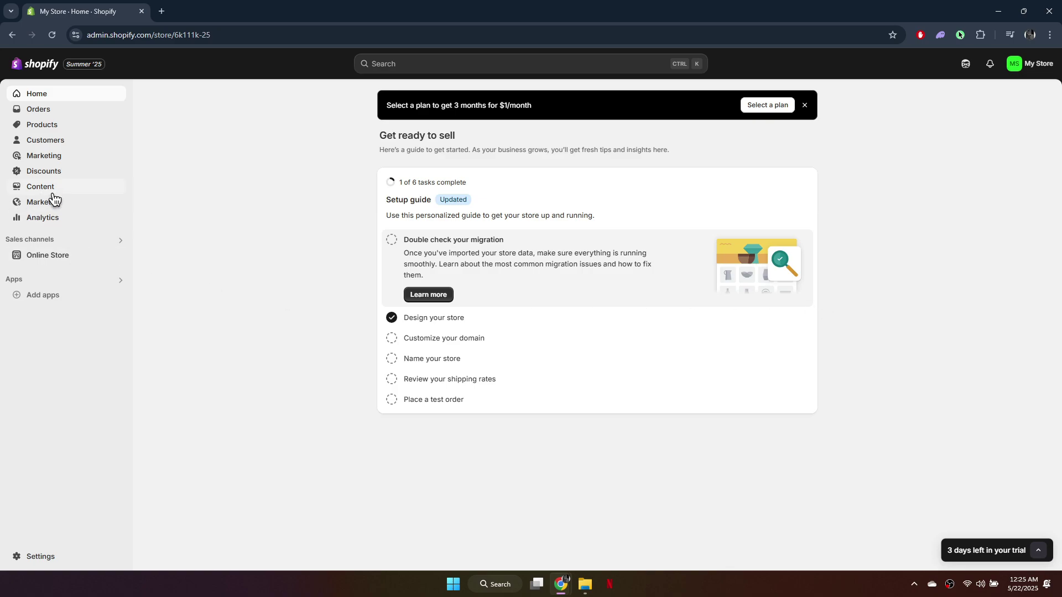
- Go to the Products list and open product 99's edit page
left_click(67, 126)
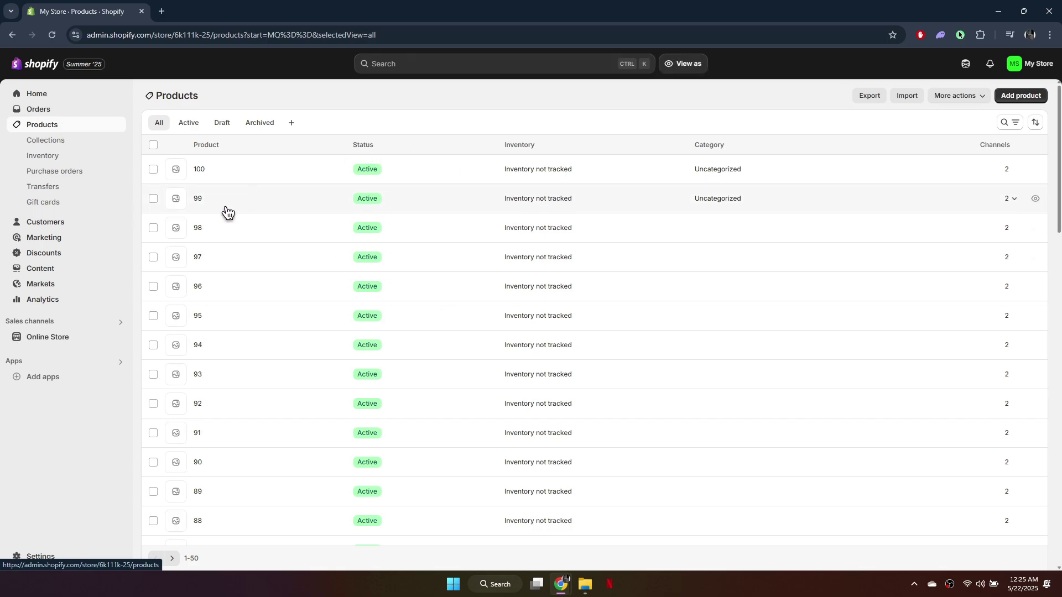
left_click(199, 204)
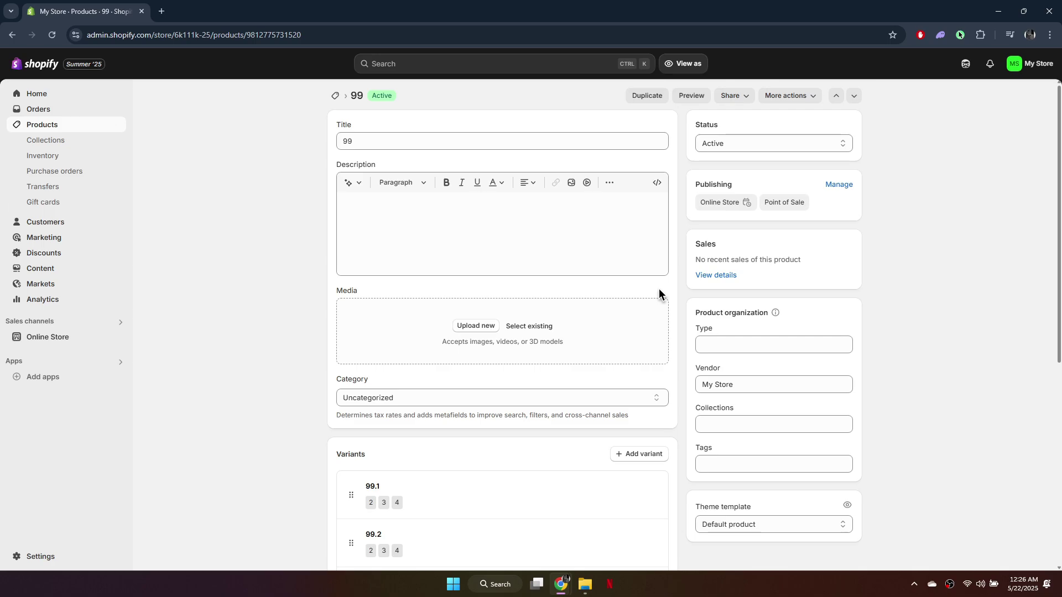
- Exclude Point of Sale from product 99's publishing channels, leaving Online Store included
left_click(846, 191)
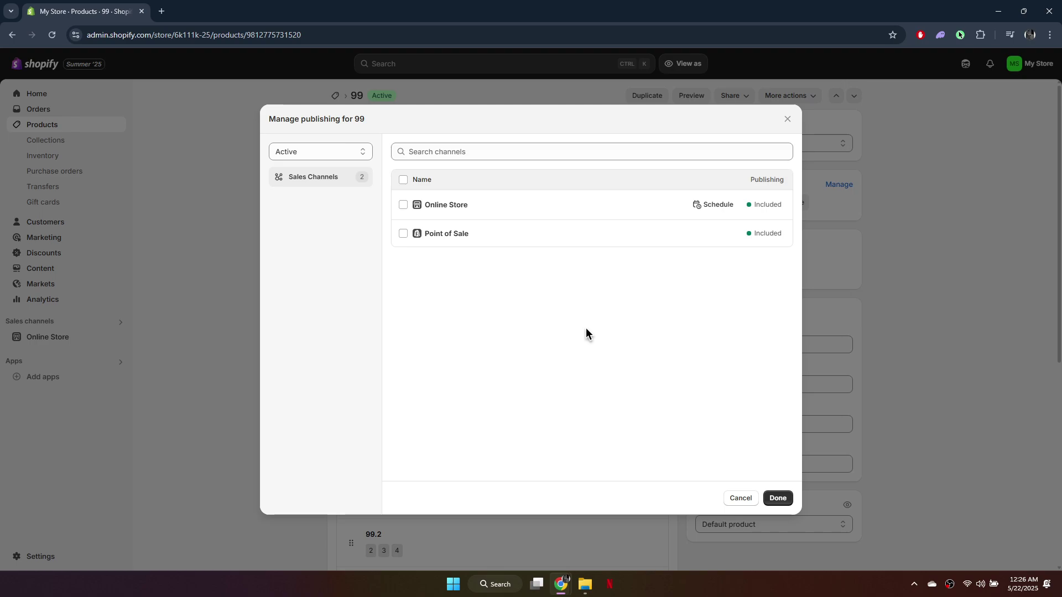
left_click(403, 233)
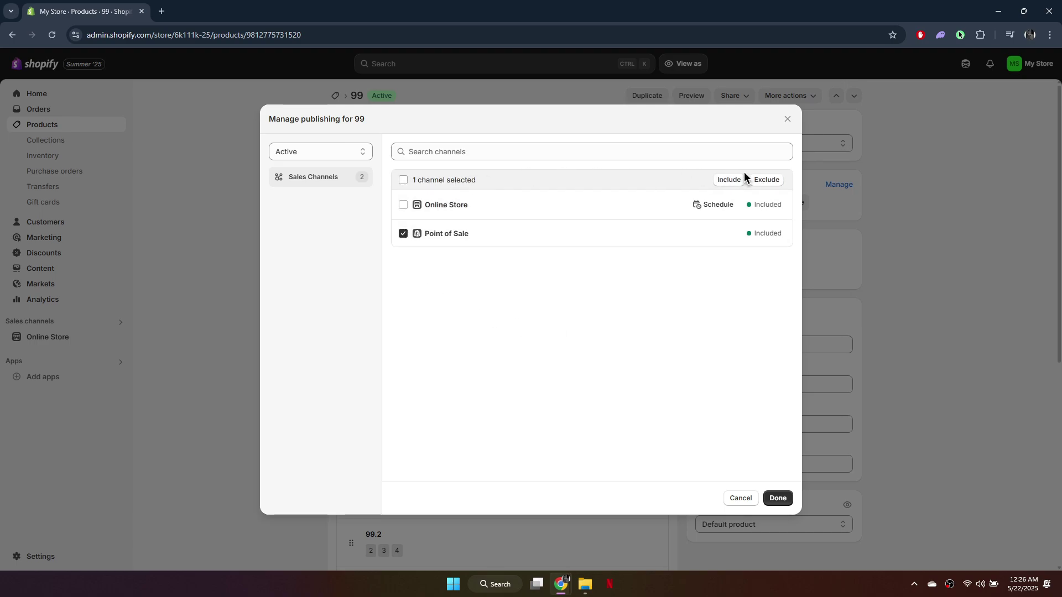
left_click(766, 180)
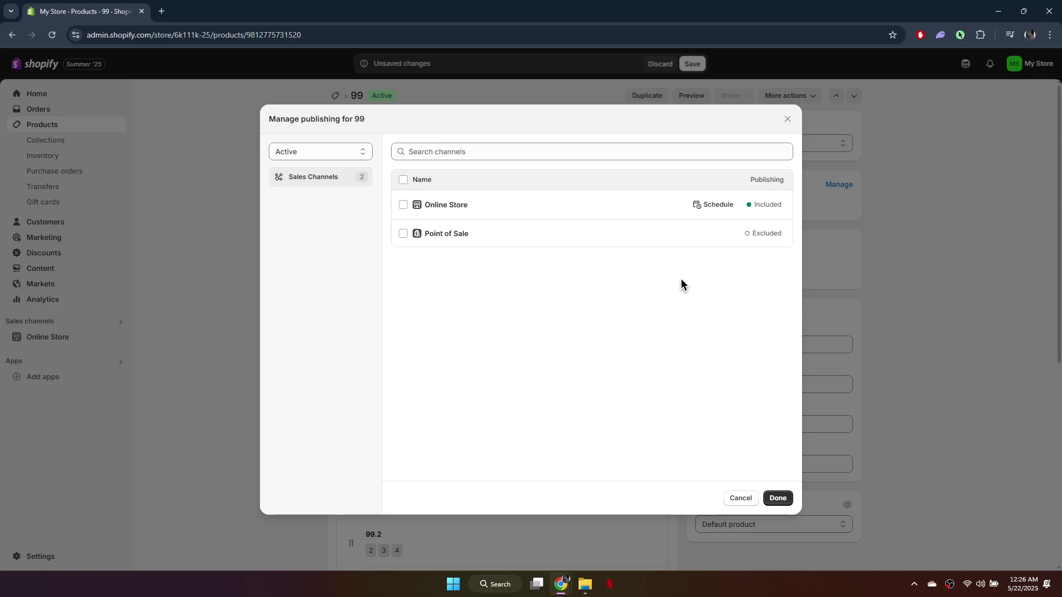
left_click(778, 498)
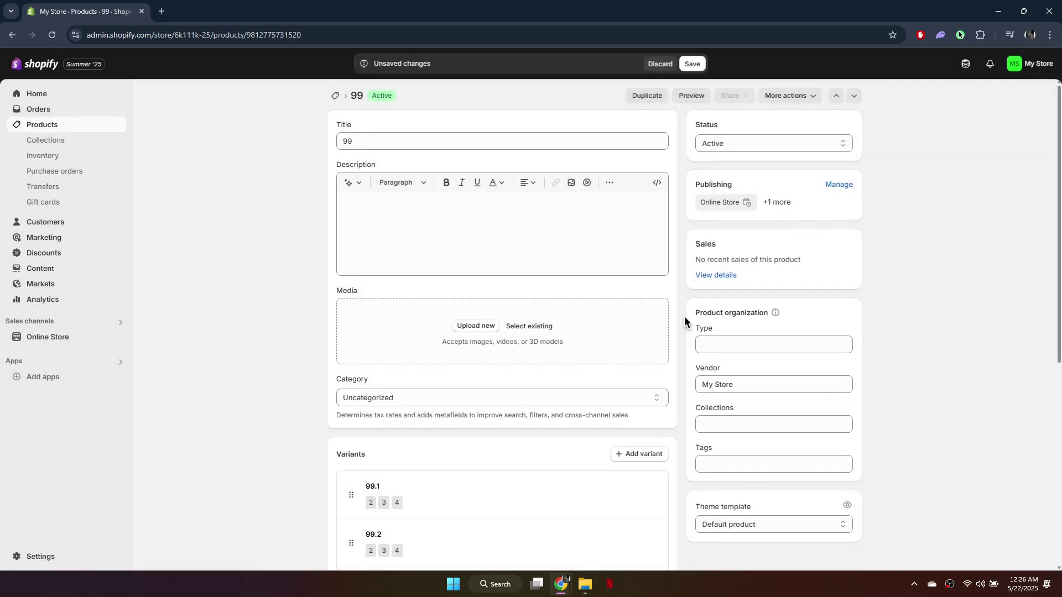
scroll(526, 293, "down", 5)
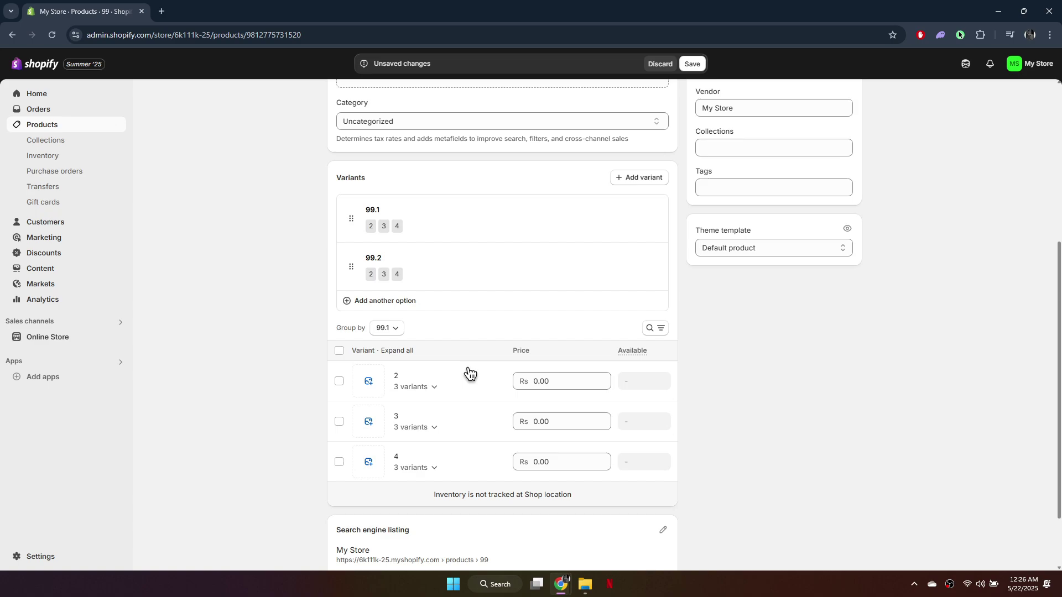
left_click(338, 351)
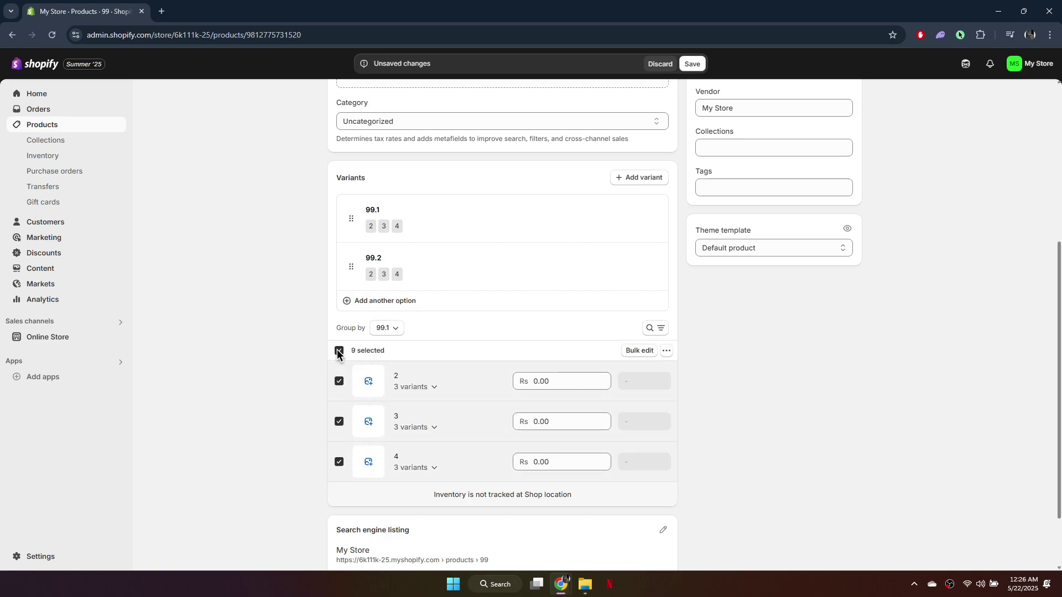
left_click(667, 352)
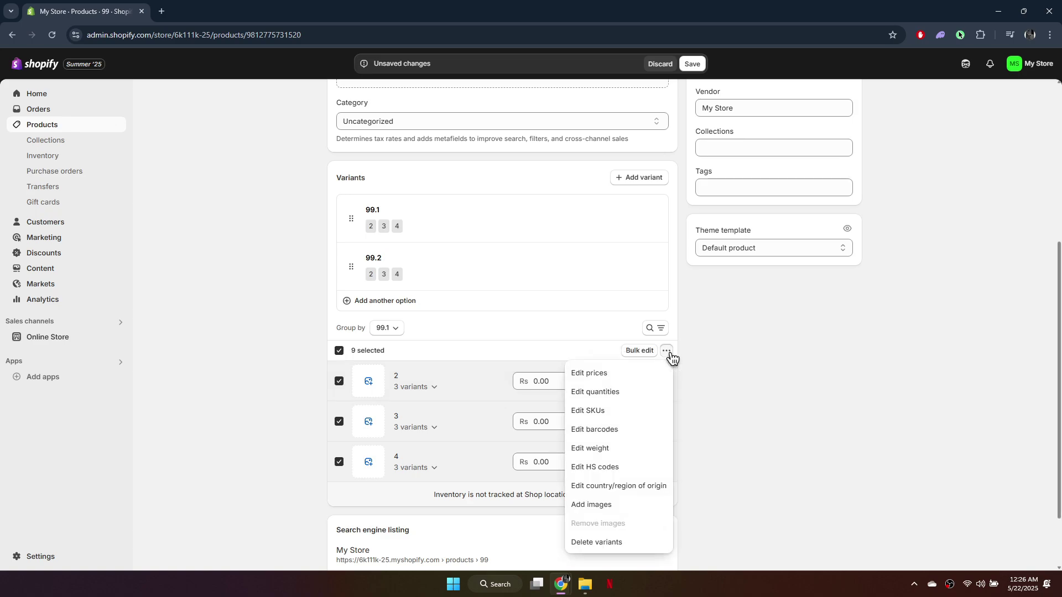
left_click(613, 391)
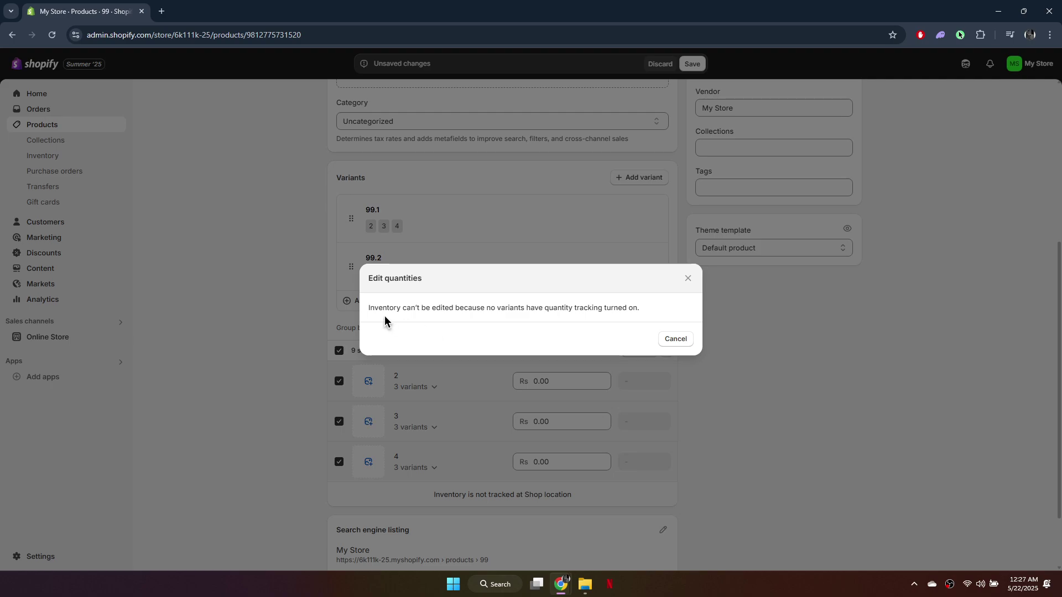
left_click_drag(384, 316, 636, 315)
left_click(636, 315)
left_click(675, 340)
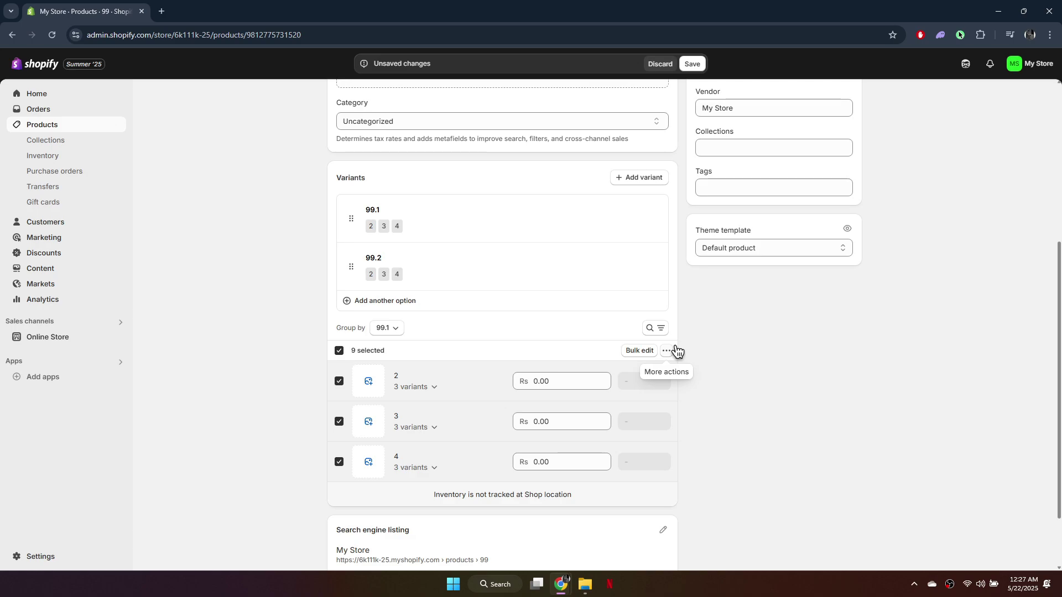
- Open variant 2 / 2, enable quantity tracking and allow selling when out of stock
left_click(340, 352)
left_click(399, 379)
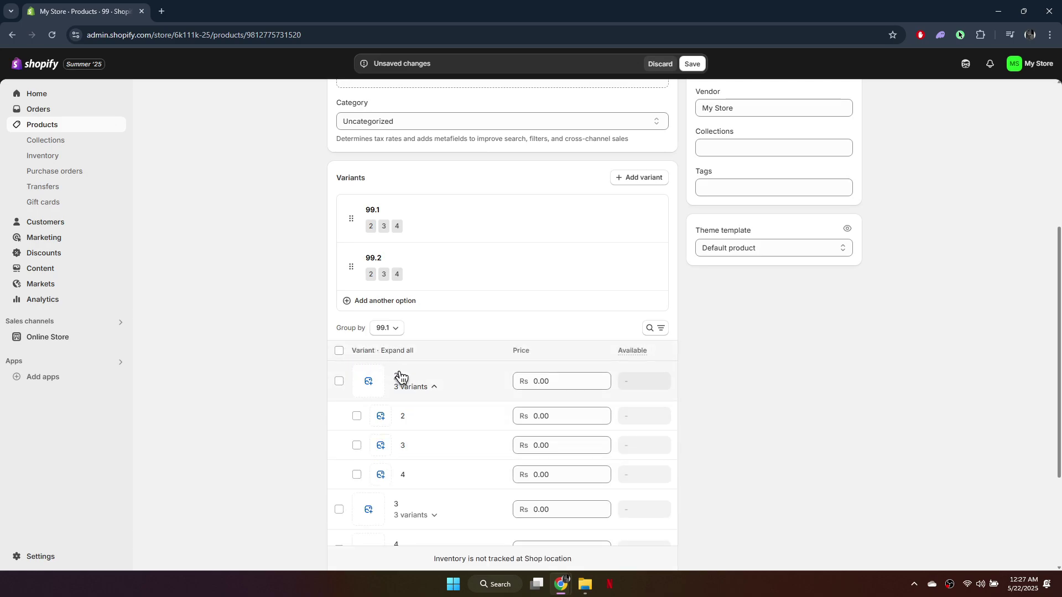
left_click(405, 415)
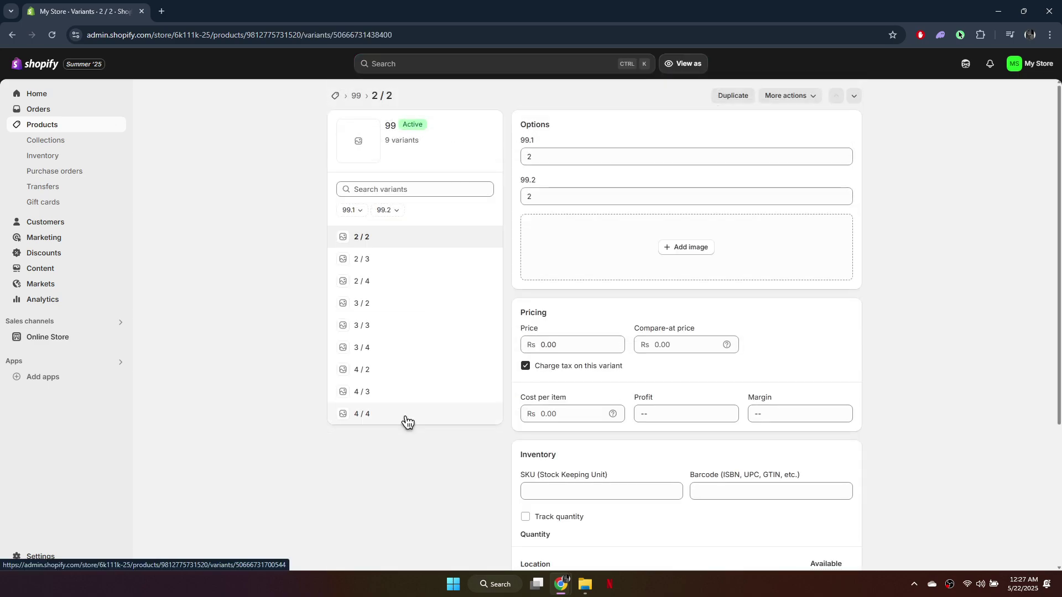
scroll(756, 355, "down", 4)
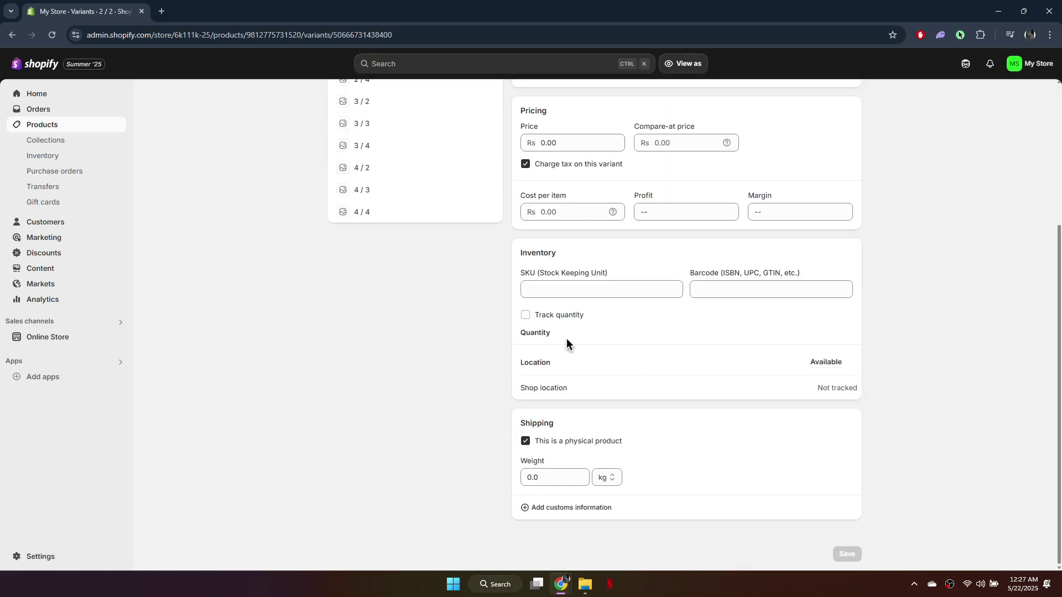
left_click(559, 319)
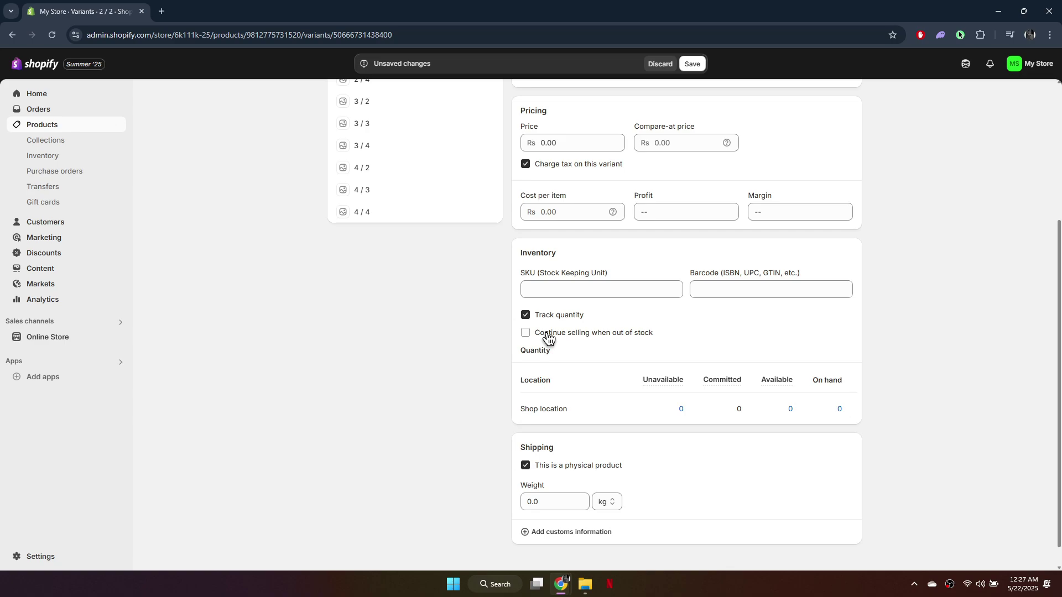
left_click(546, 335)
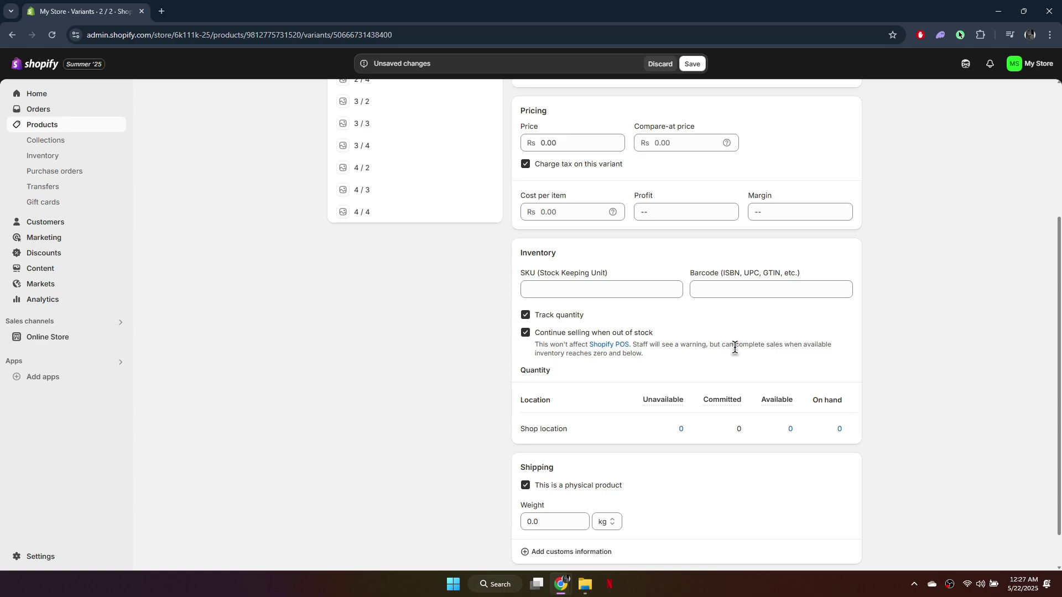
- Adjust the variant's available stock at Shop location by 10 and save
left_click(800, 433)
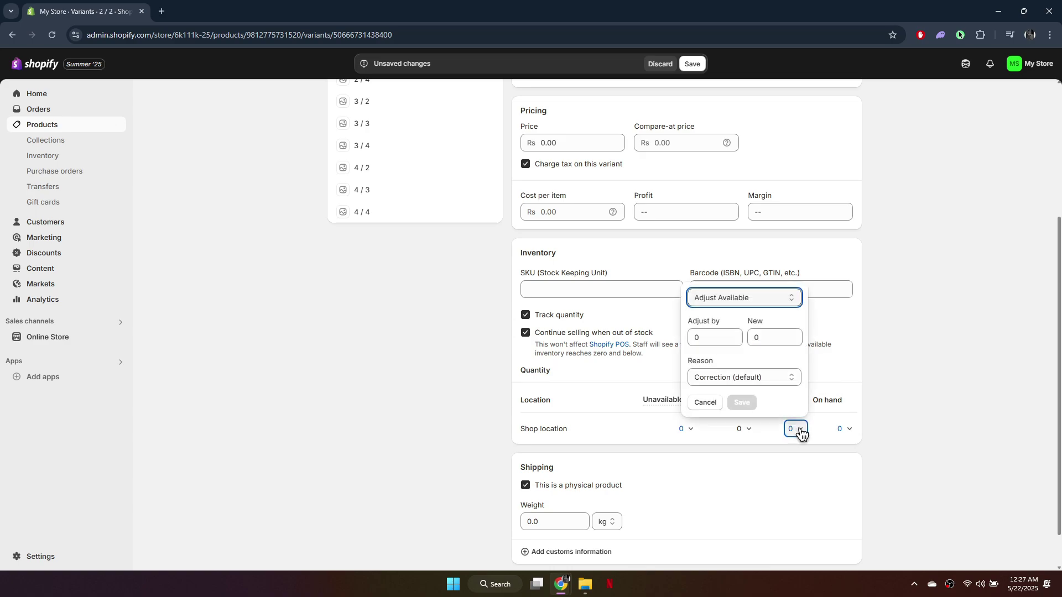
left_click(724, 338)
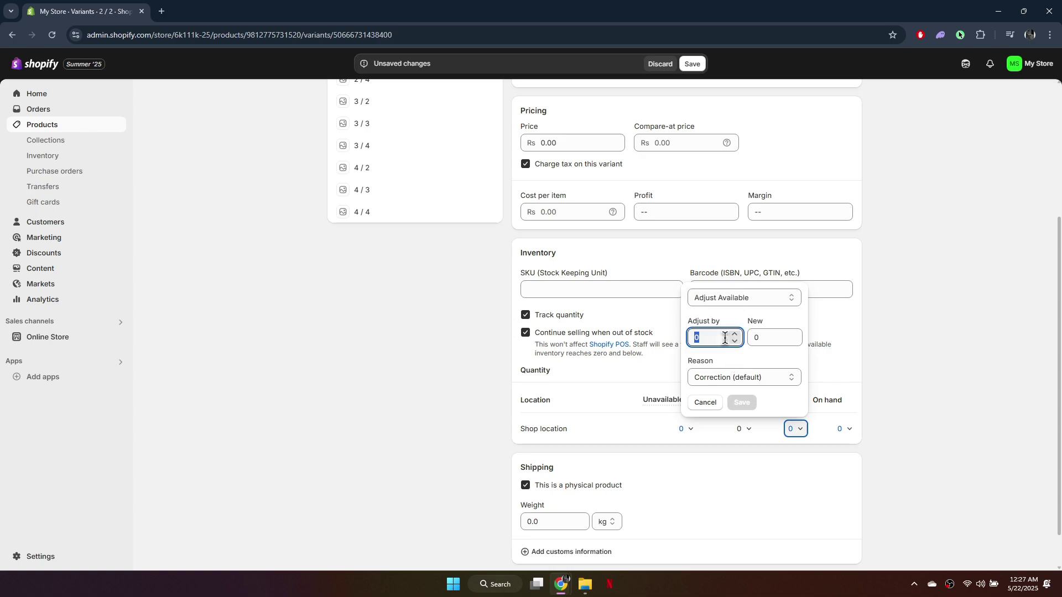
type("10")
left_click(744, 405)
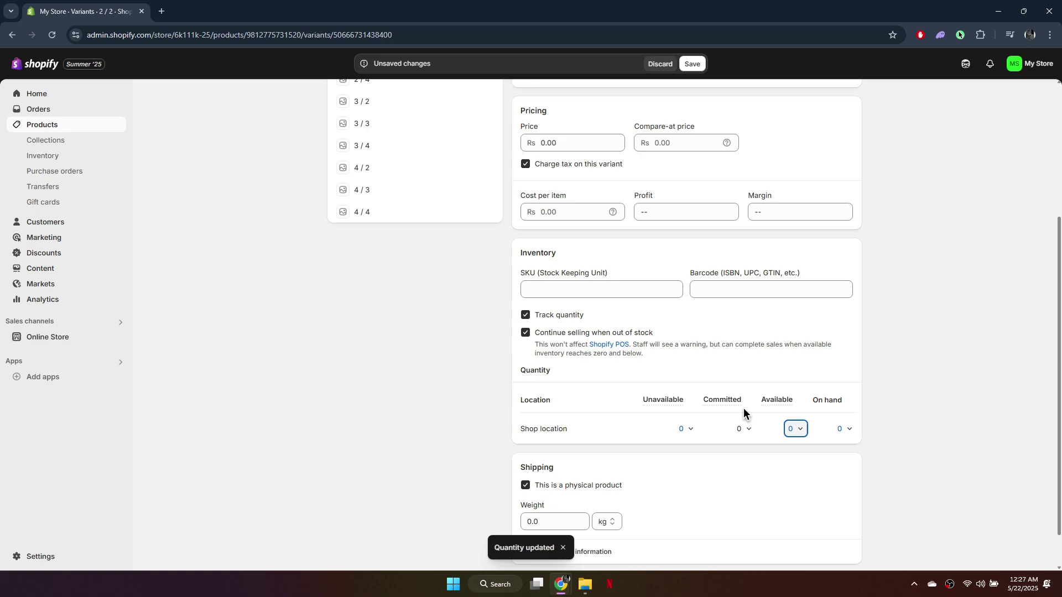
left_click(689, 67)
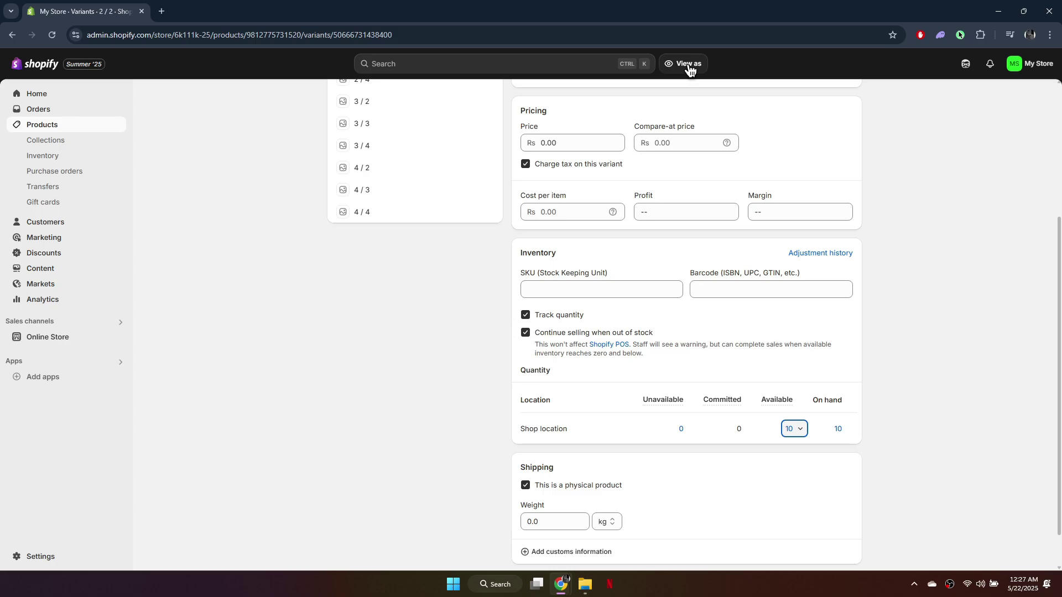
- Return to product 99 and check its Variants show 10 available at Shop location
scroll(729, 143, "up", 4)
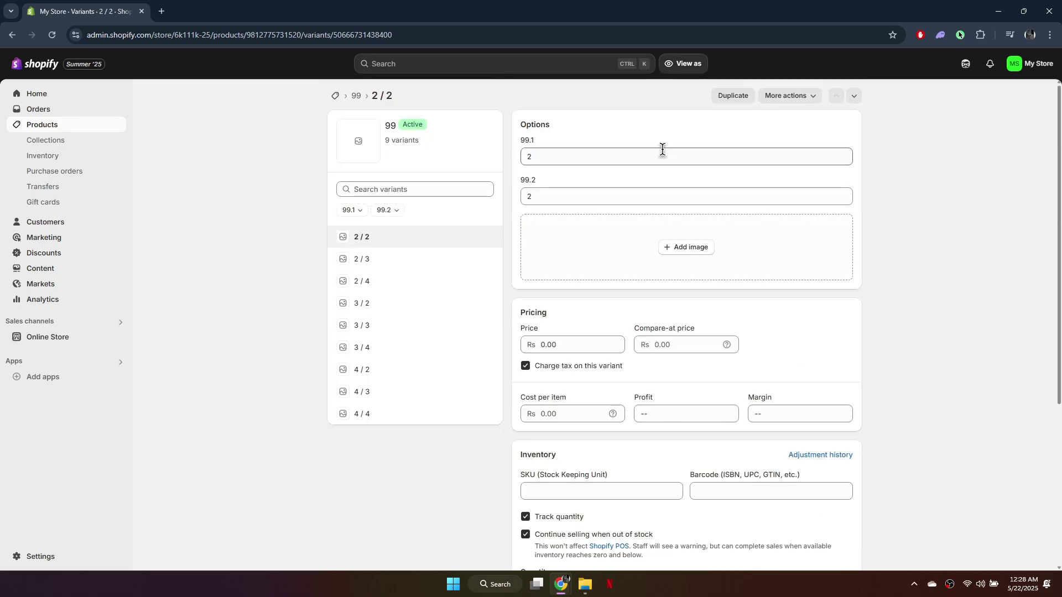
left_click(358, 96)
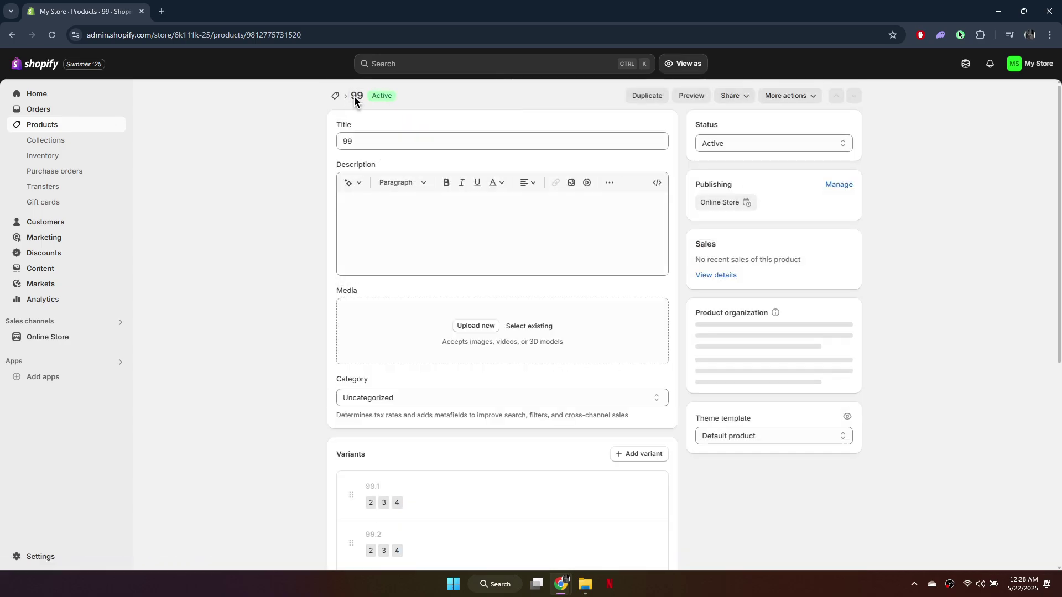
scroll(547, 314, "down", 5)
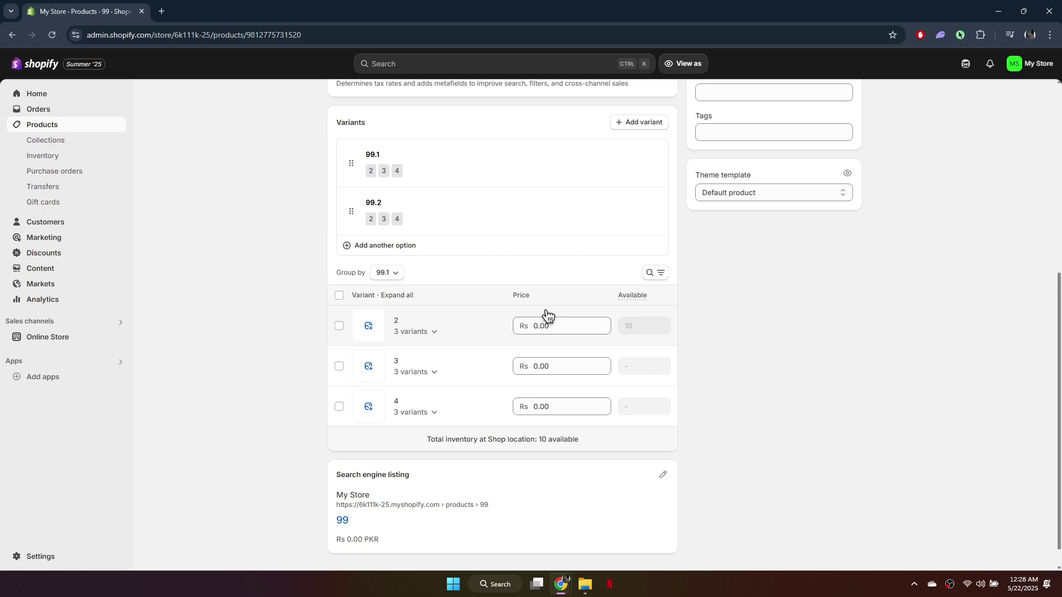
- Open Settings > Locations, try Add location, then return to the locations list
left_click(280, 331)
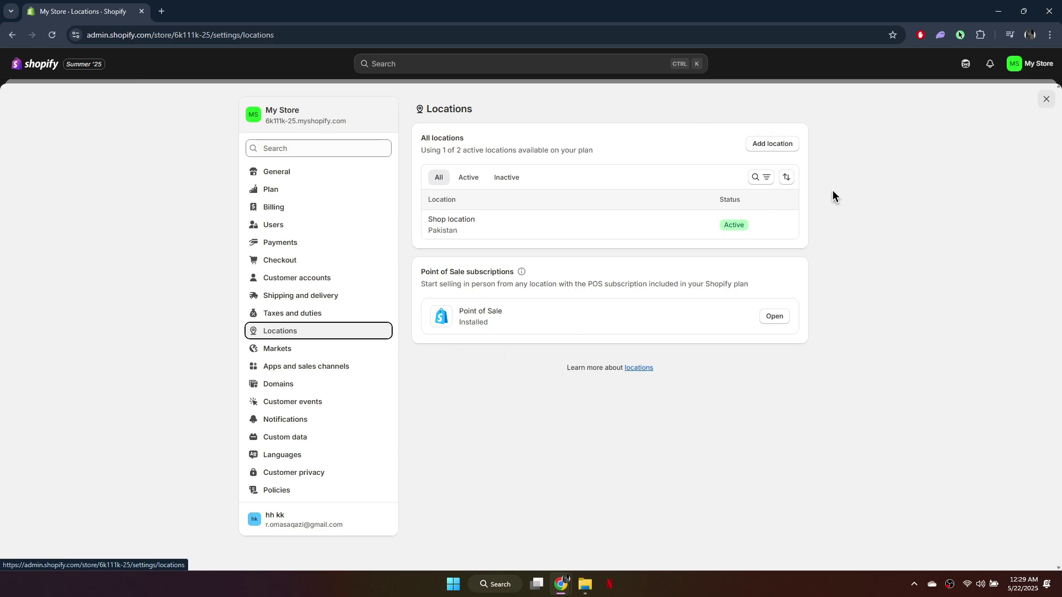
left_click(790, 155)
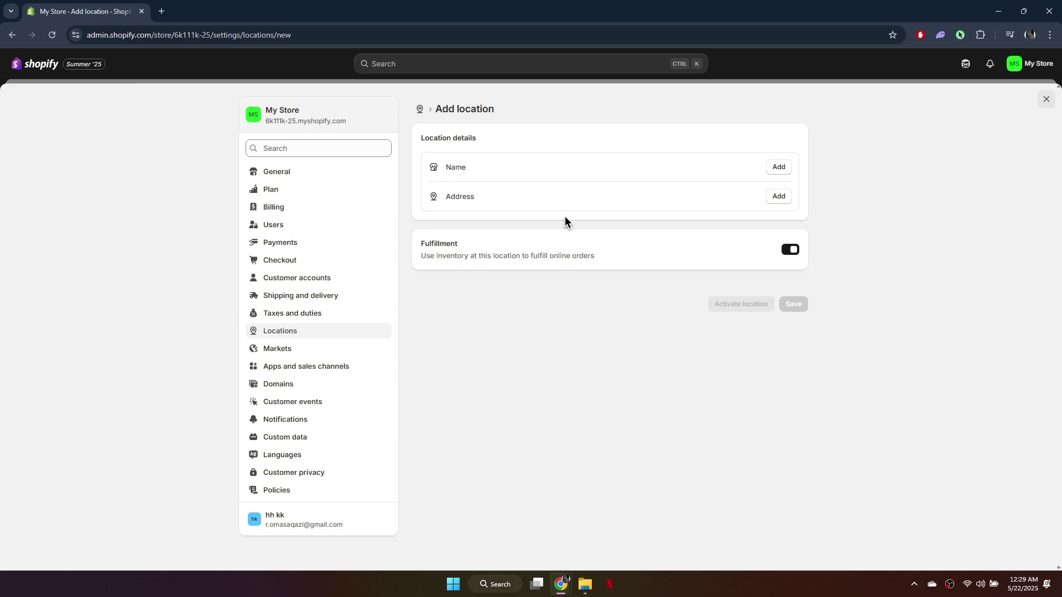
left_click(419, 108)
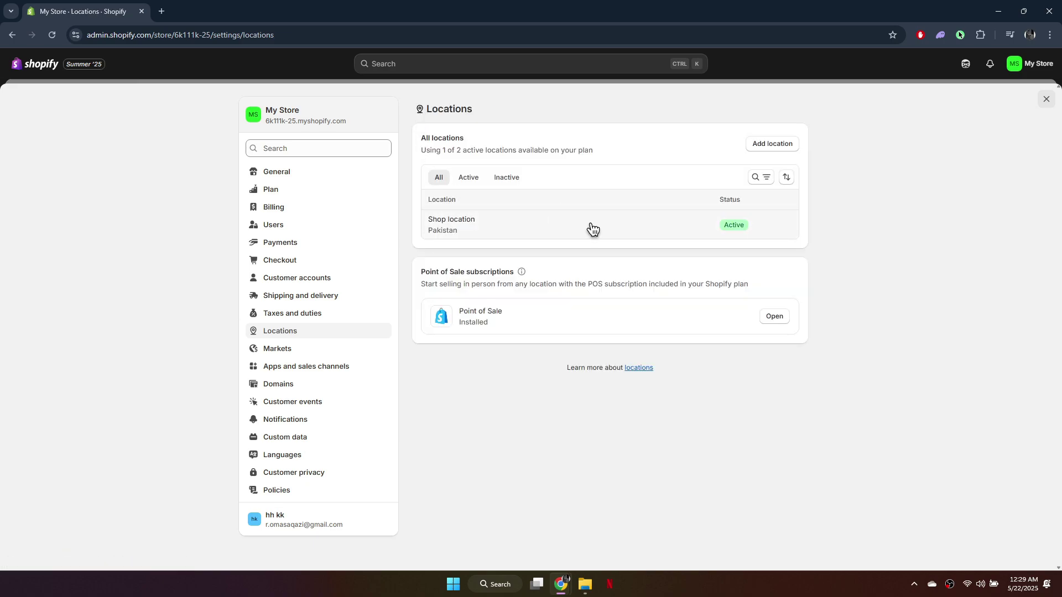
- Open Shop location's details, marked Default with Shipping on and local delivery and pickup off
left_click(593, 229)
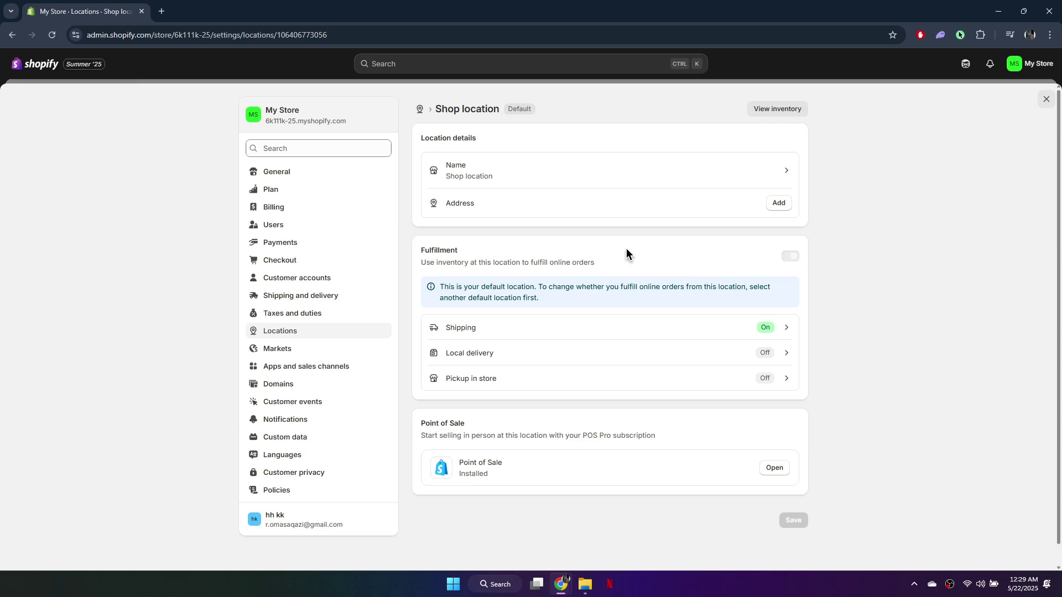
left_click(418, 109)
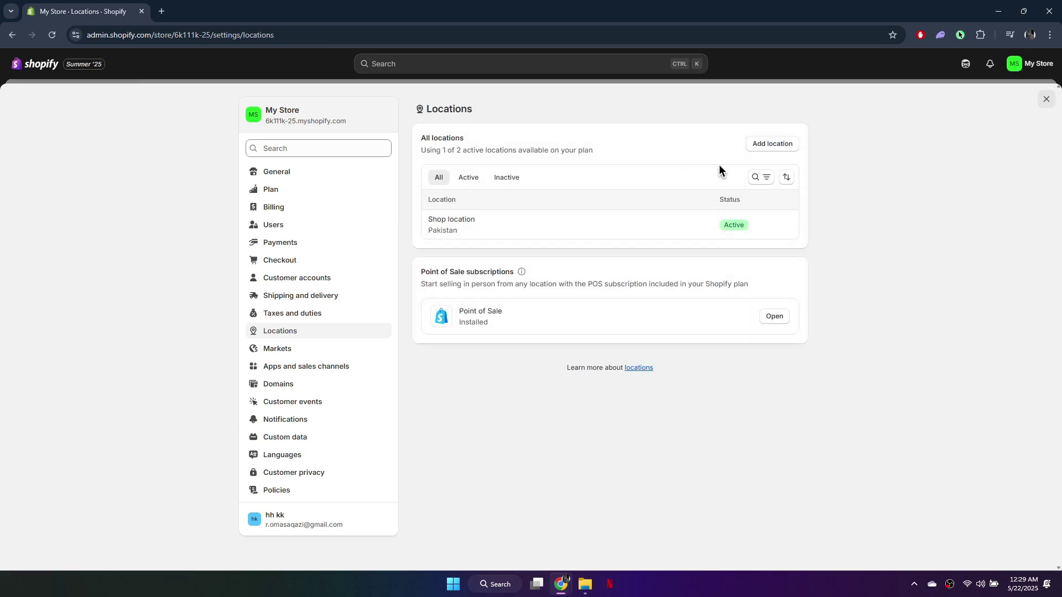
left_click(772, 145)
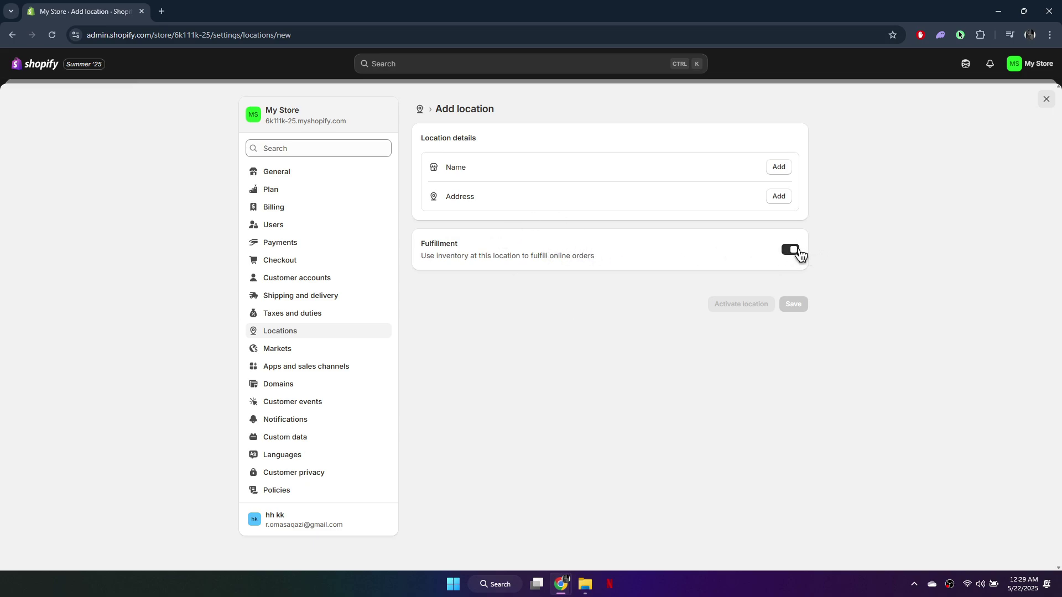
left_click(423, 110)
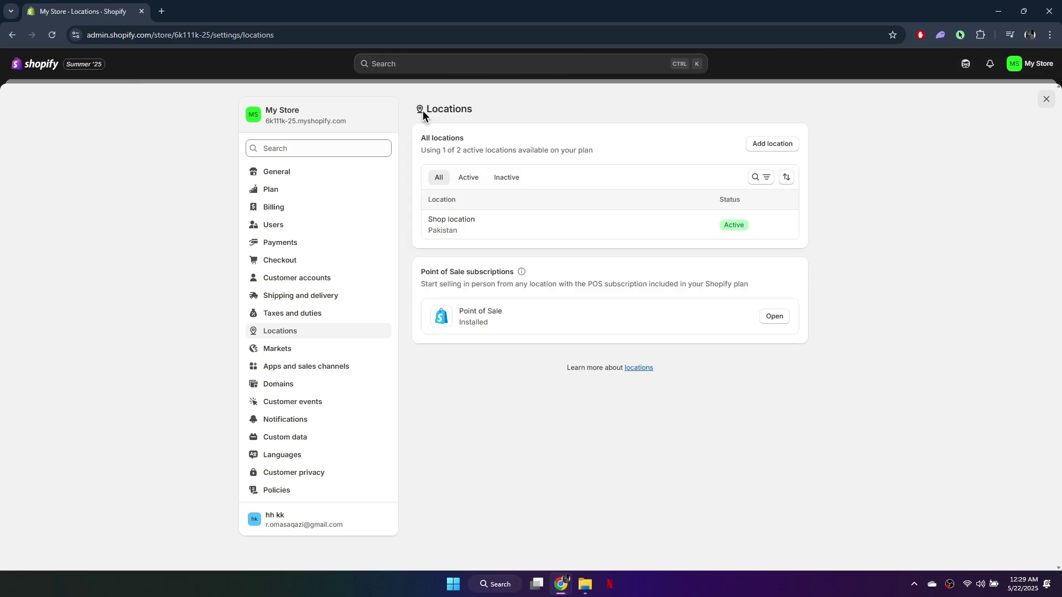
left_click(594, 222)
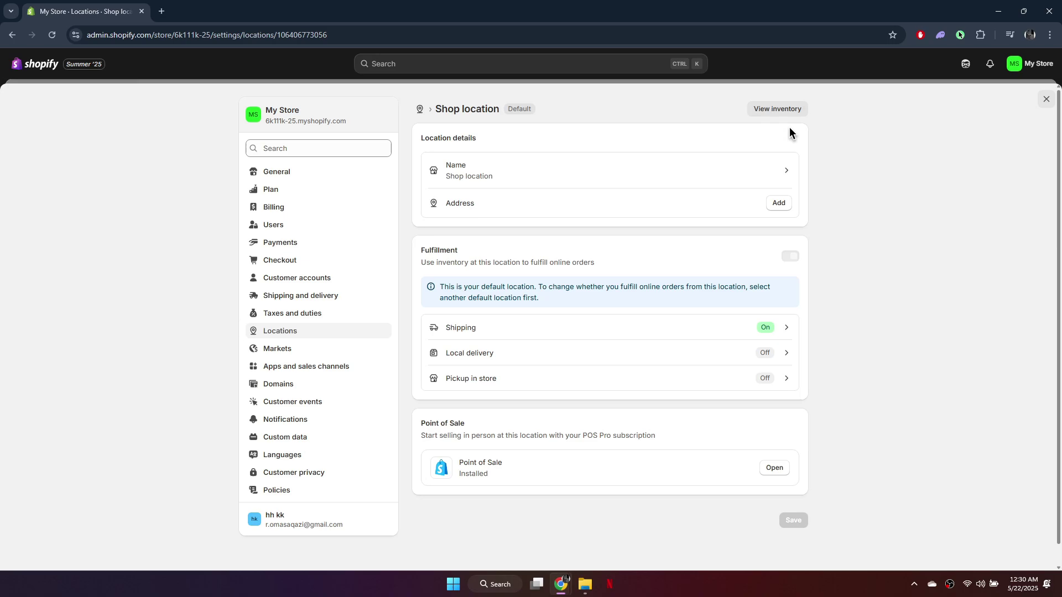
- View Shop location's inventory, then return to Products where 99 shows 13 in stock across 9 variants
left_click(782, 111)
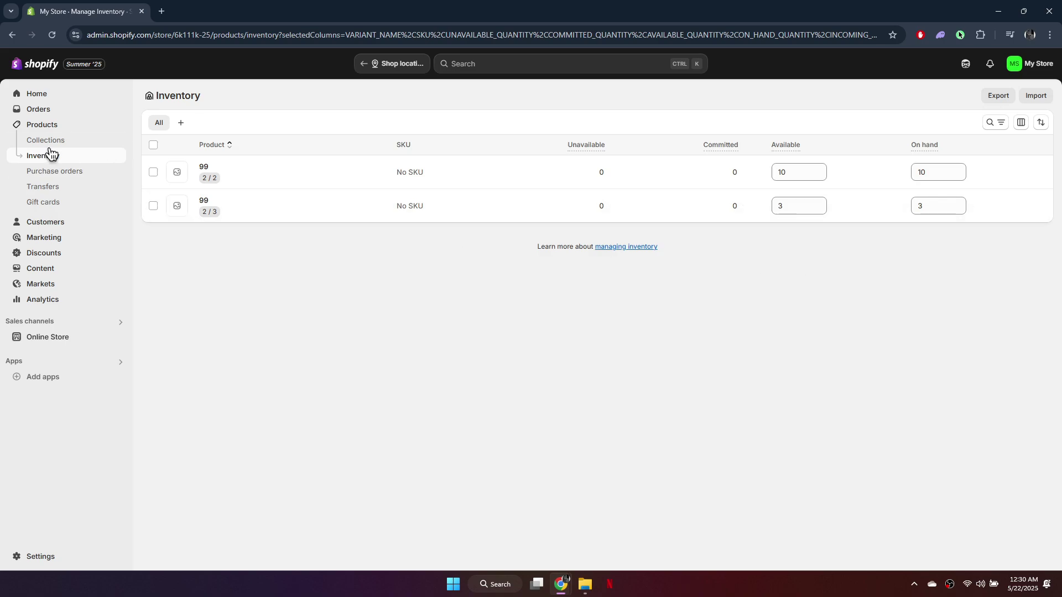
left_click(46, 124)
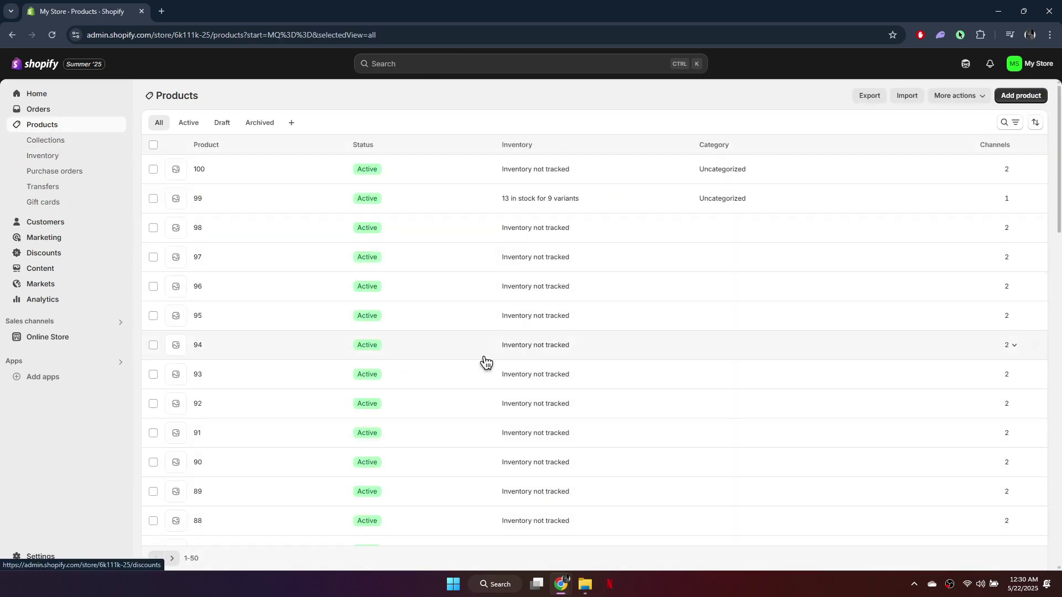